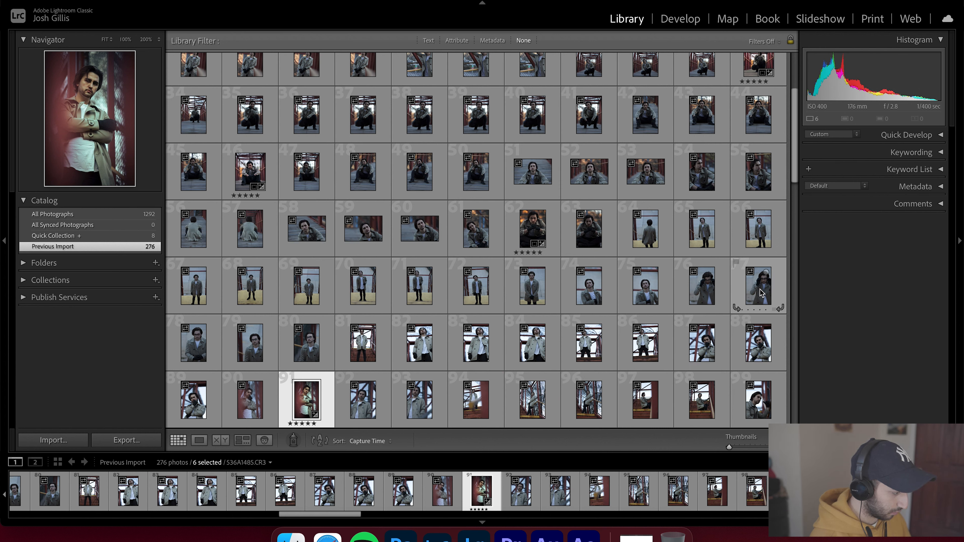
- Open the portrait and crop the top edge of the frame down to about 4480 x 6103
double_click(647, 290)
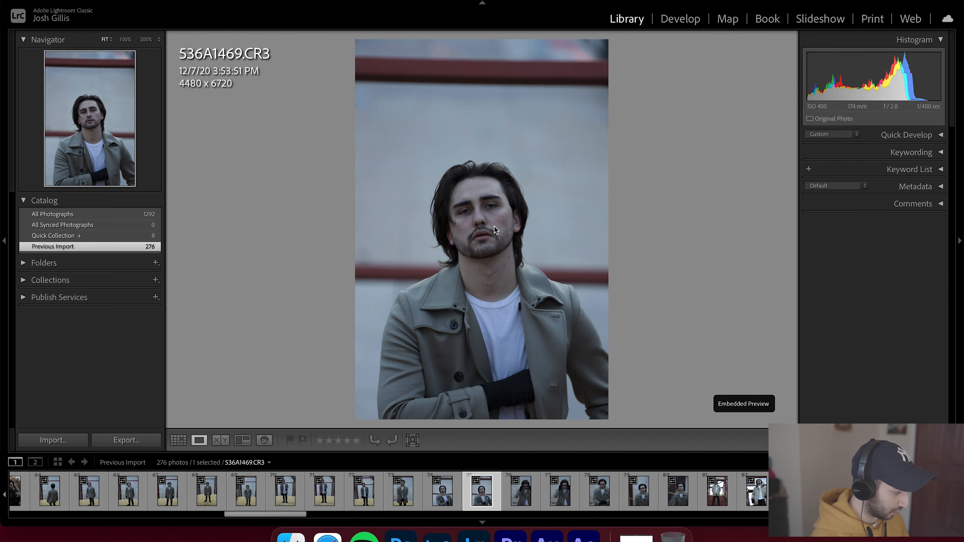
key("r")
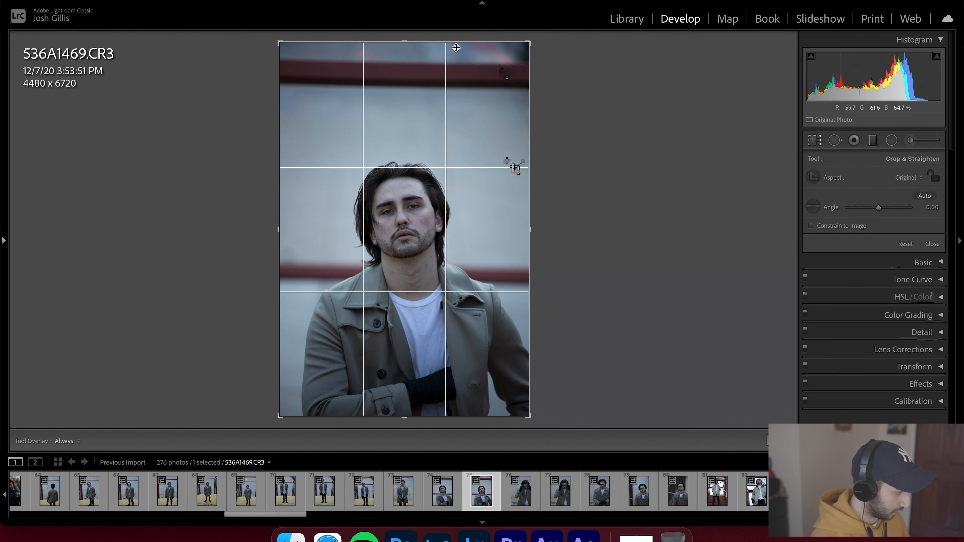
left_click_drag(403, 40, 407, 61)
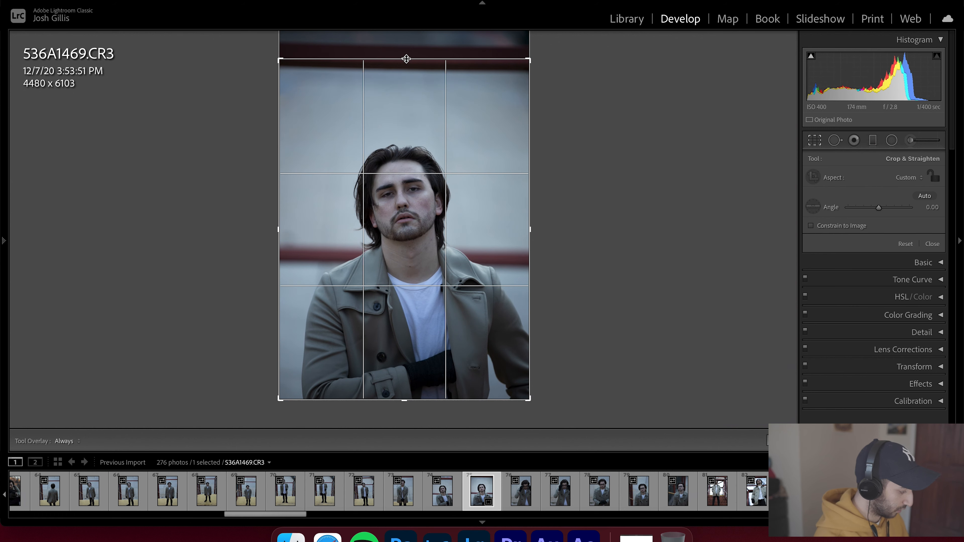
key("r")
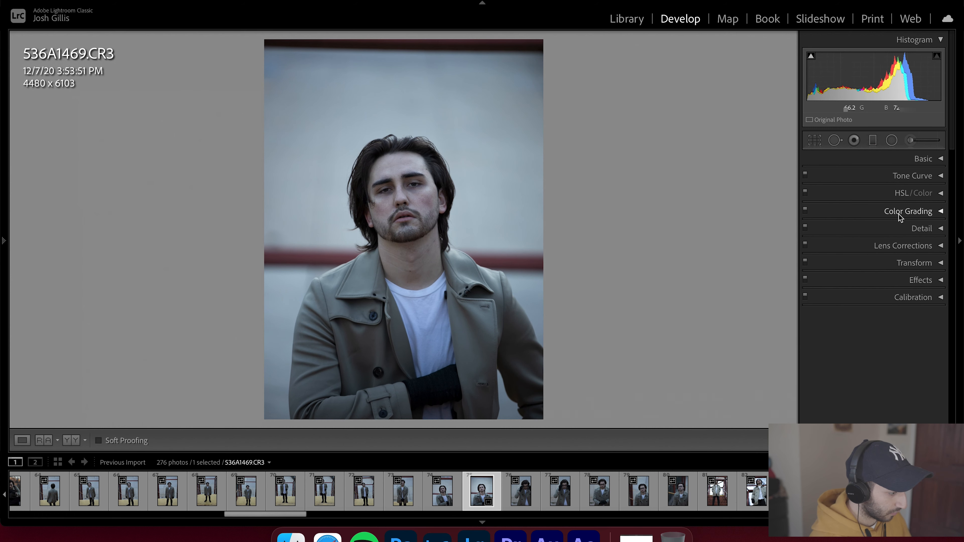
- Draw a radial filter around the model's face and raise its exposure to 0.39
left_click(938, 162)
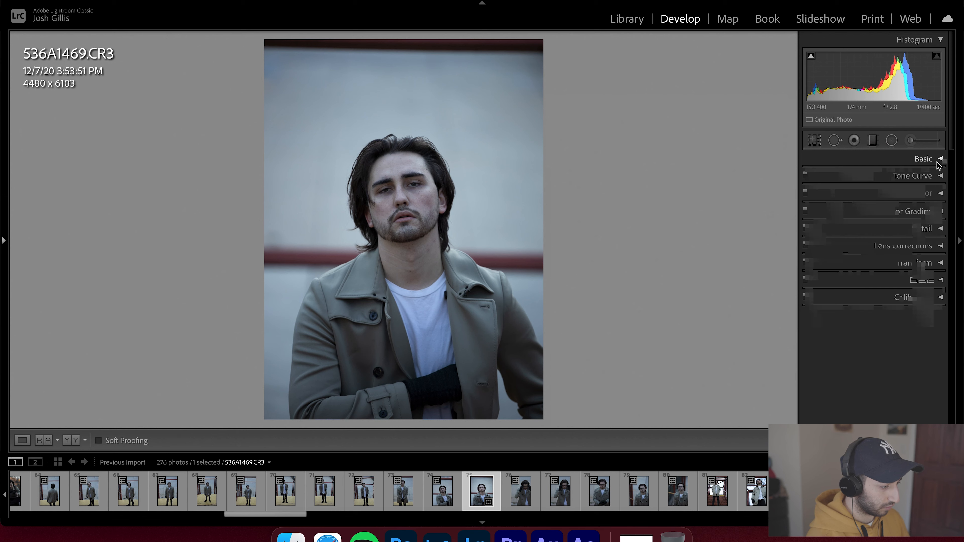
left_click(914, 159)
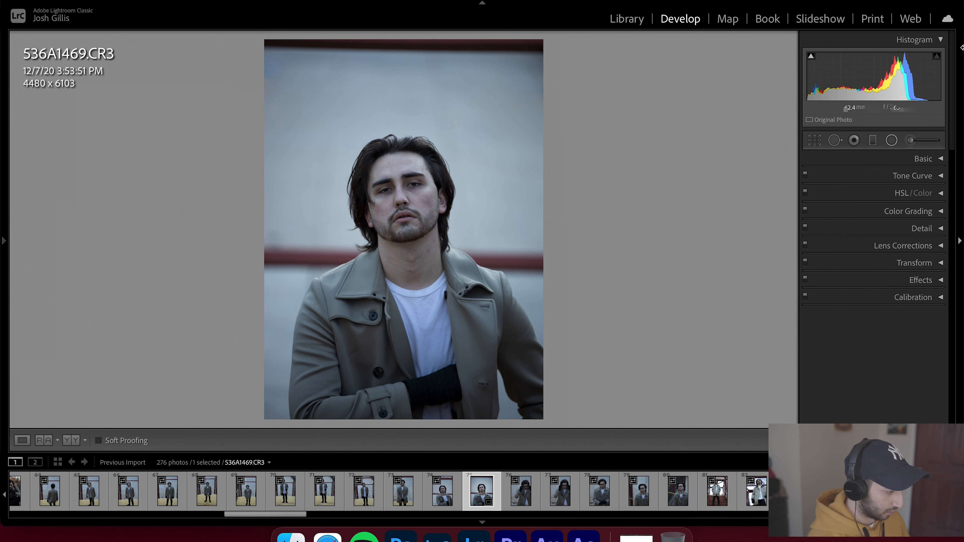
left_click(892, 140)
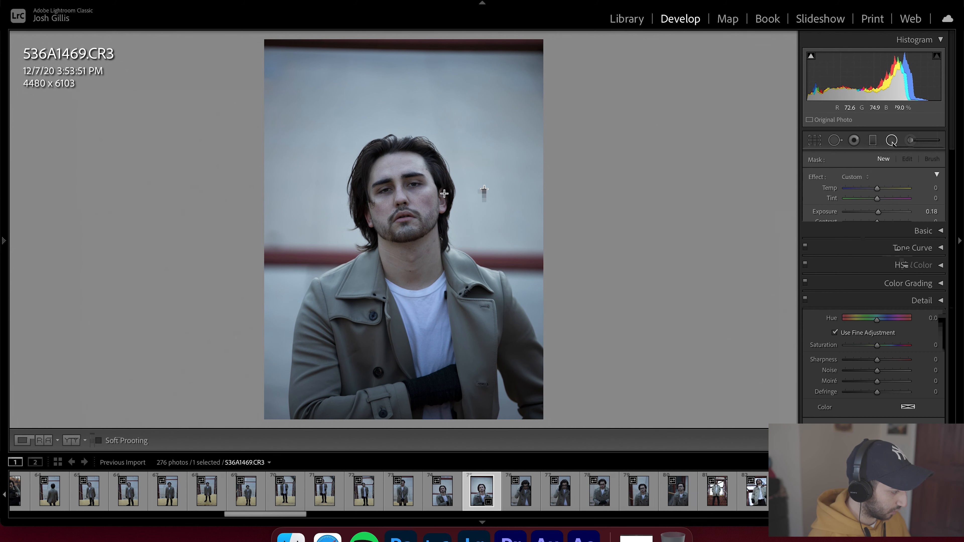
left_click_drag(402, 197, 441, 249)
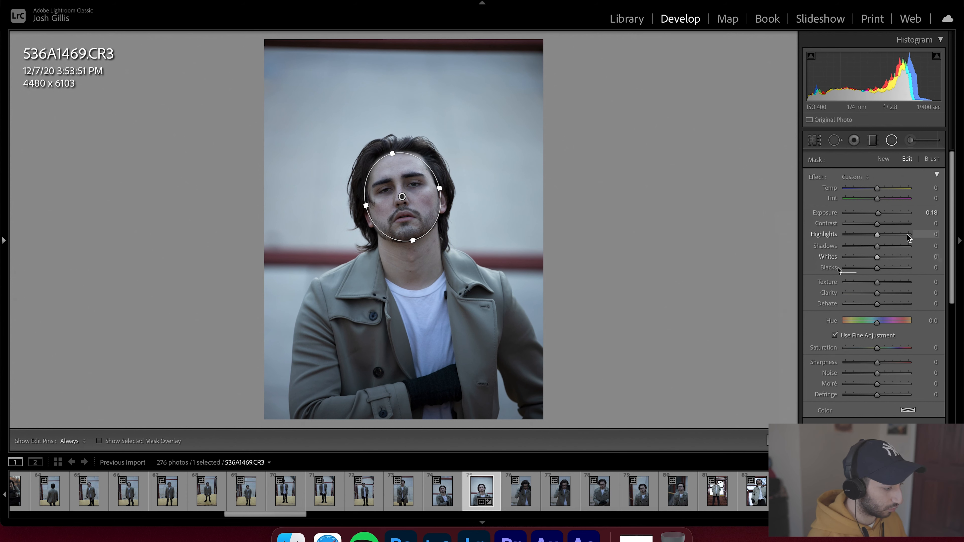
mouse_move(878, 215)
left_mouse_down()
mouse_move(899, 214)
mouse_move(880, 215)
left_mouse_up()
- Invert the radial filter mask and briefly preview its mask overlay
scroll(872, 366, "down", 3)
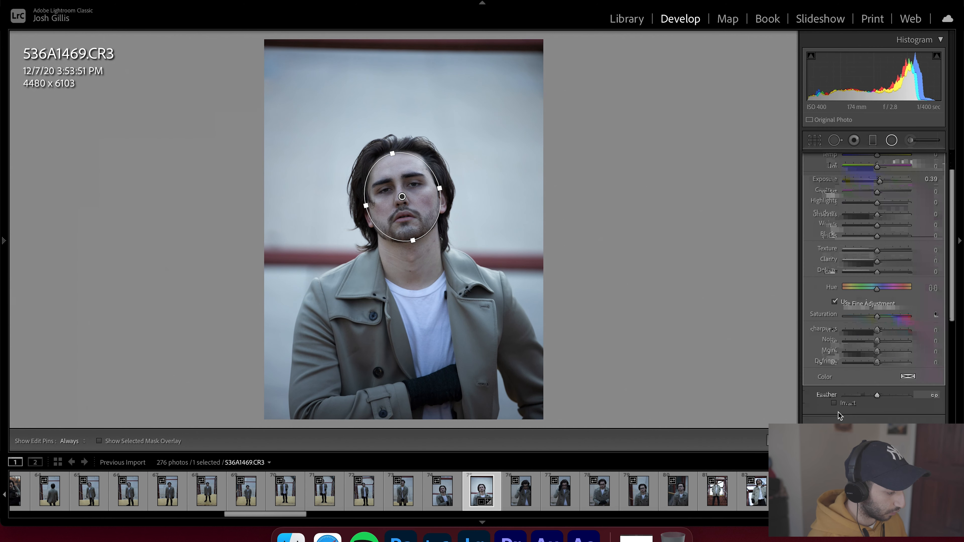
left_click(834, 403)
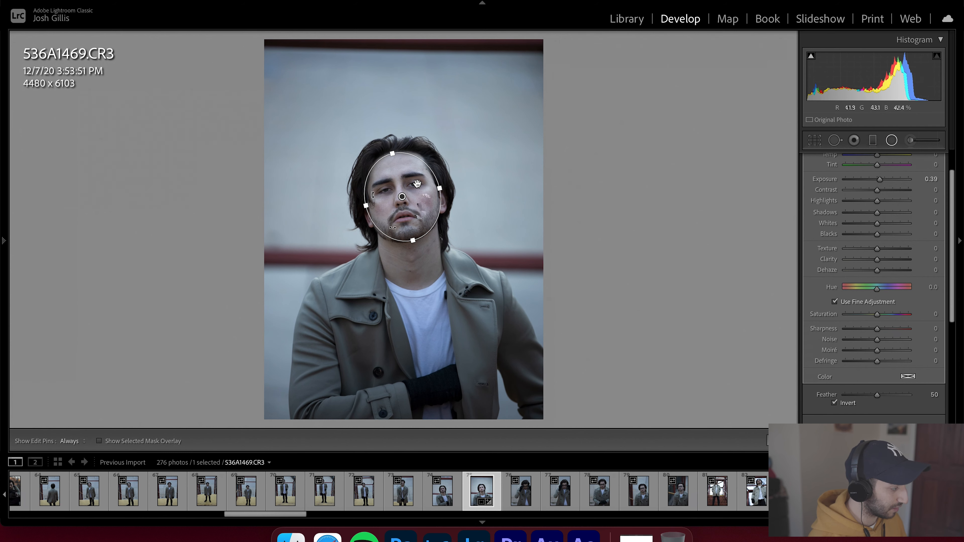
mouse_move(402, 198)
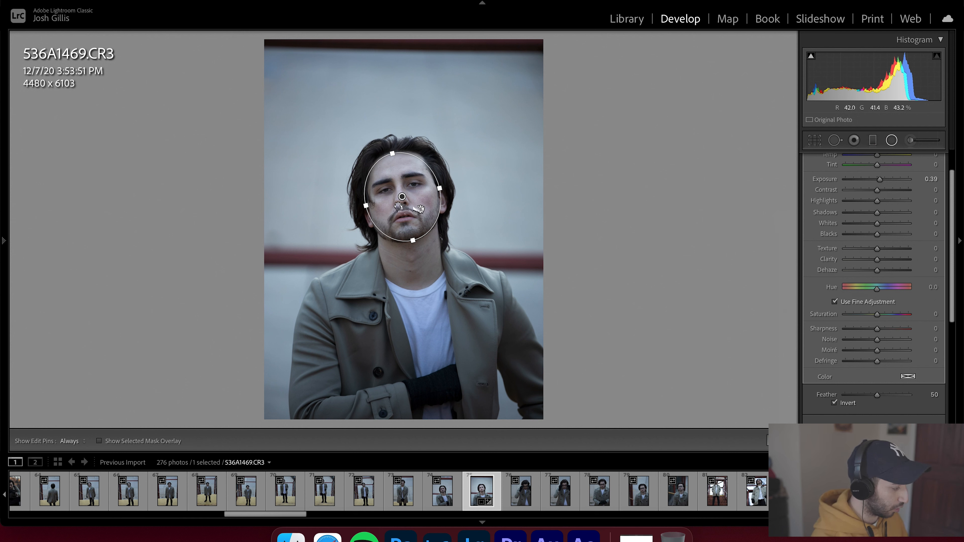
key("o")
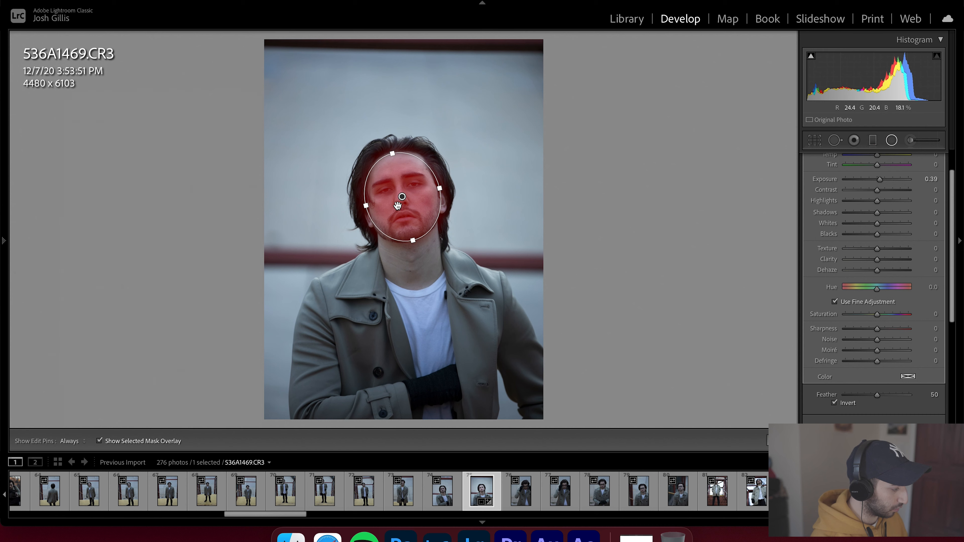
key("o")
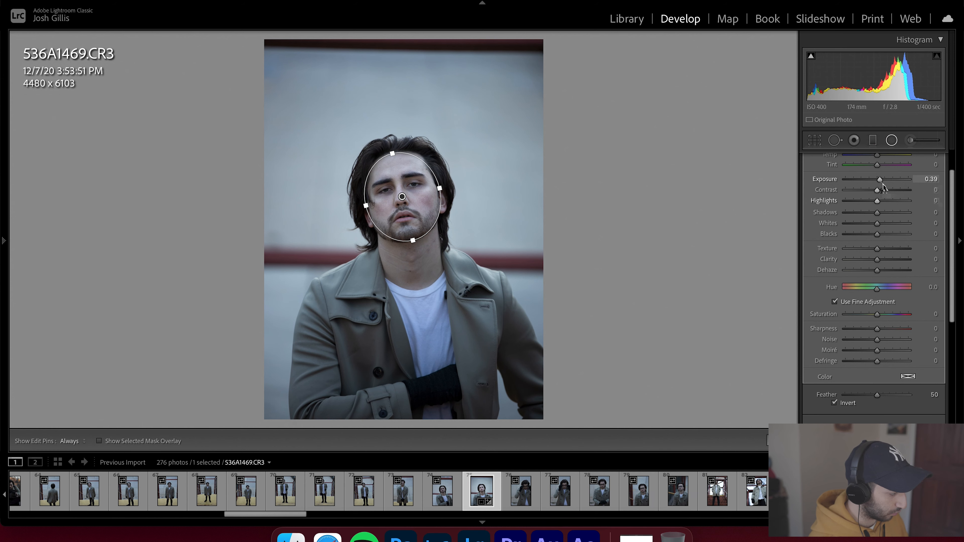
- Set the inverted radial filter to exposure 0.15, contrast 11, highlights -17 and shadows -6
mouse_move(882, 181)
left_mouse_down()
mouse_move(920, 186)
mouse_move(818, 188)
mouse_move(879, 190)
left_mouse_up()
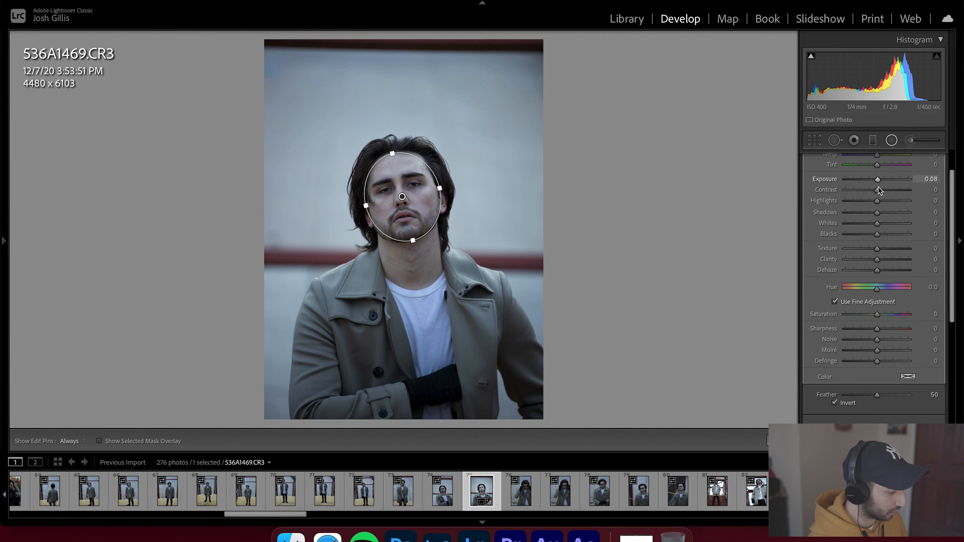
left_click_drag(879, 191, 880, 192)
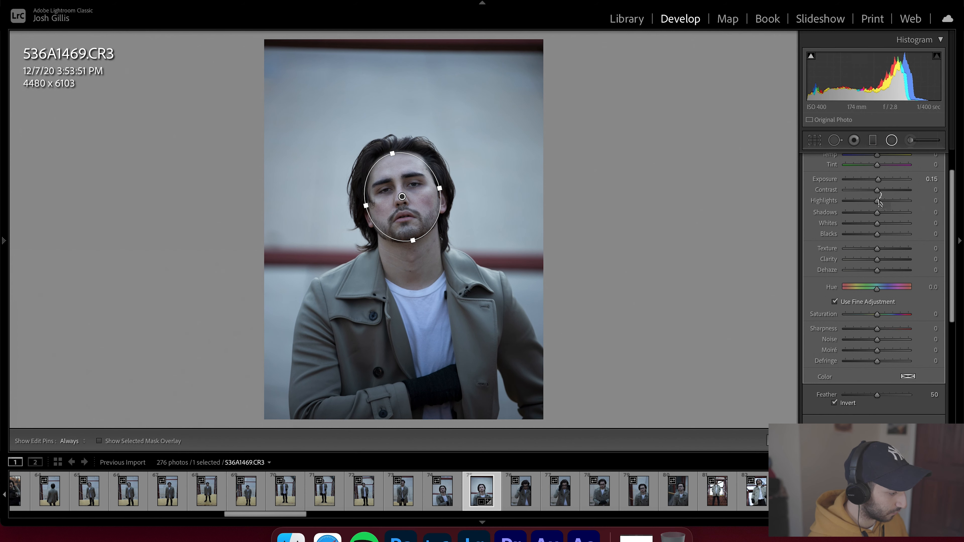
left_click_drag(878, 201, 872, 201)
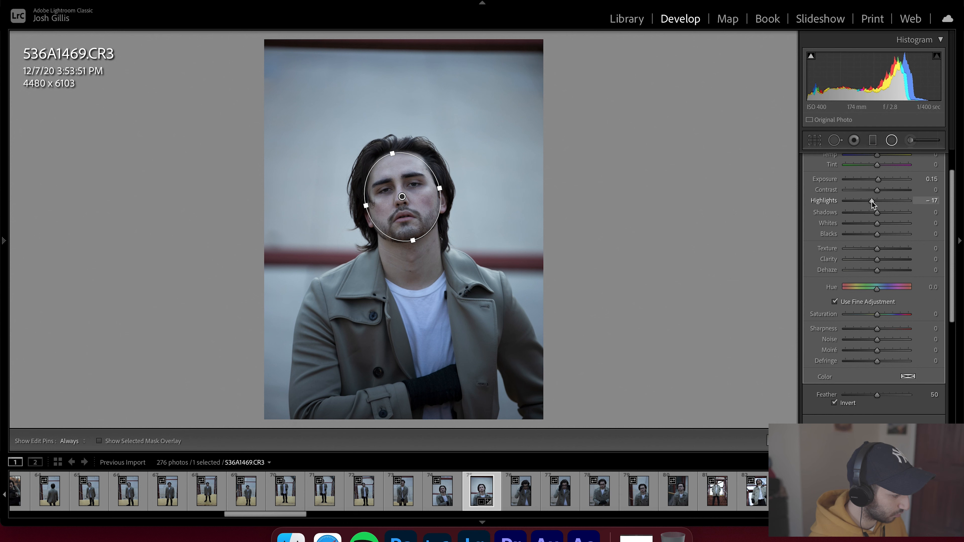
left_click_drag(878, 189, 875, 213)
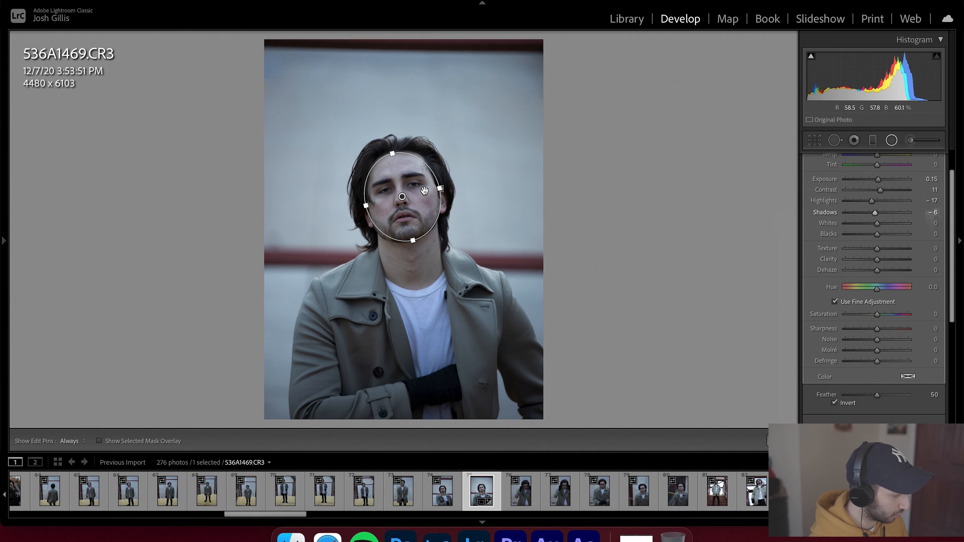
- Duplicate the radial filter and reset the copy's highlights and shadows to zero
right_click(402, 197)
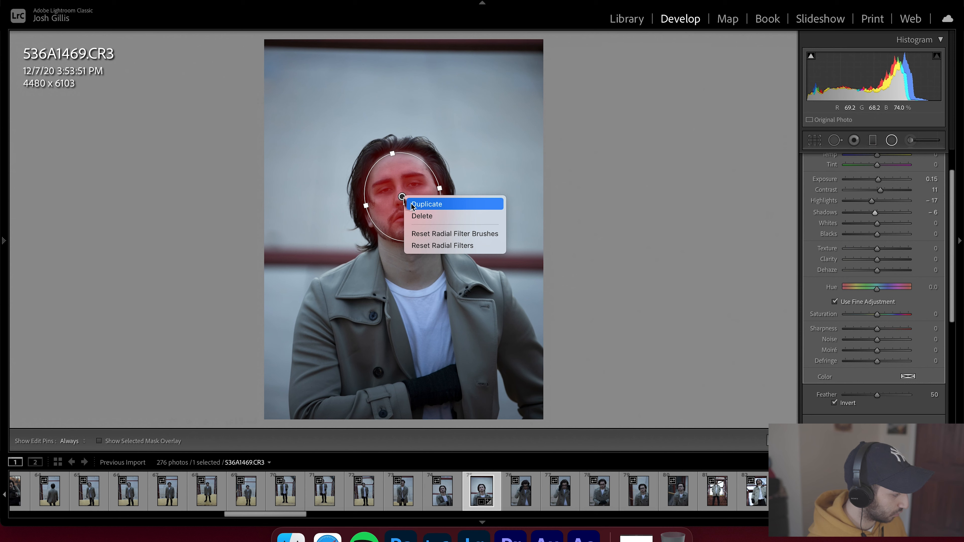
left_click(413, 205)
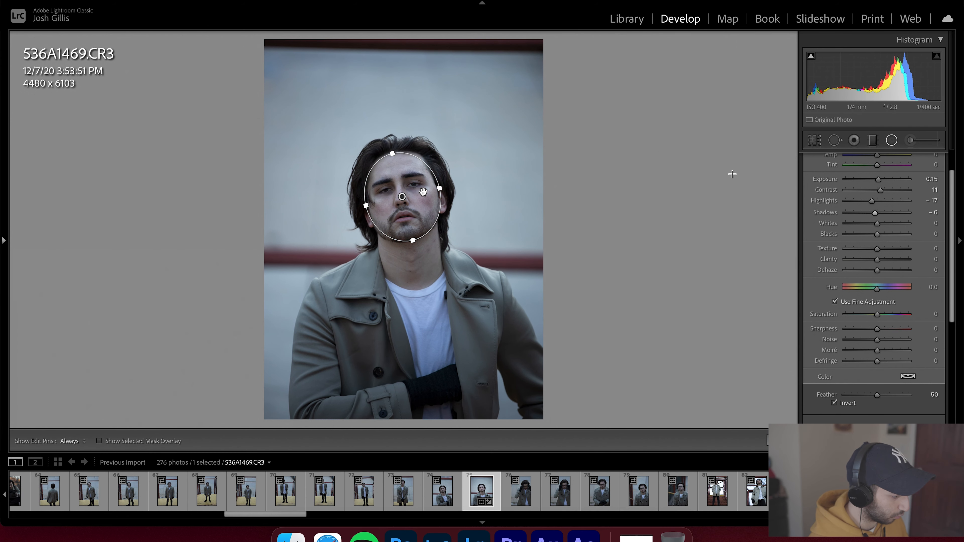
double_click(871, 204)
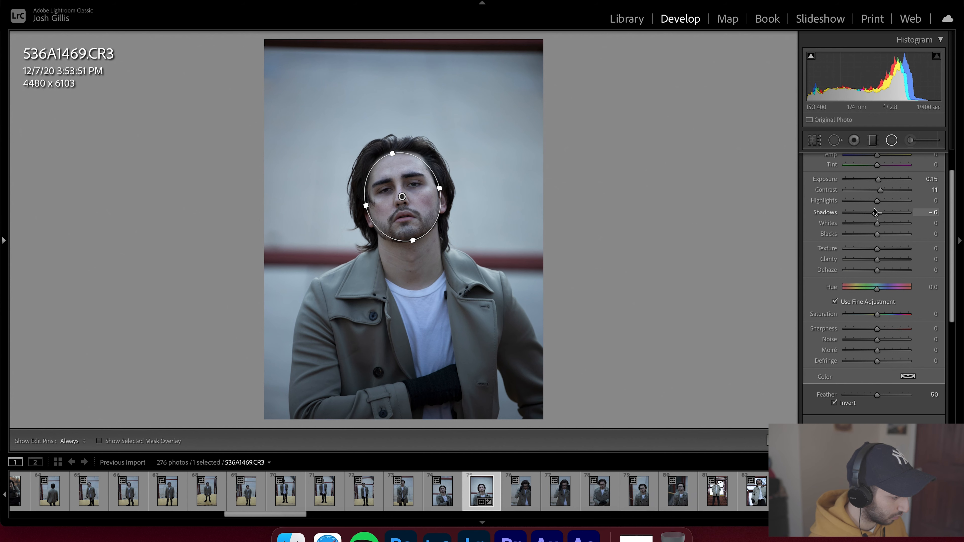
double_click(875, 212)
- Un-invert the duplicate filter, reset its contrast and set its exposure to -0.43, closing the radial tool
left_click(835, 402)
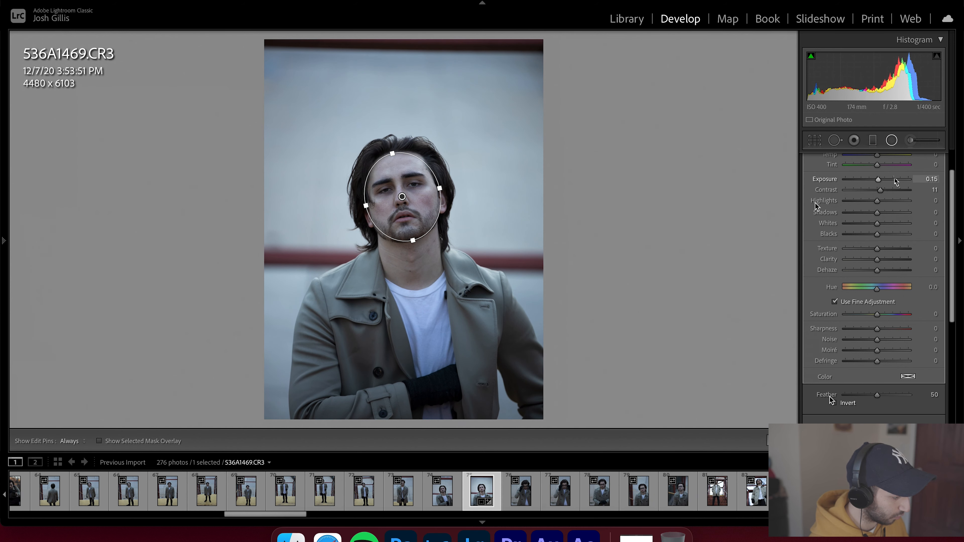
double_click(880, 191)
left_click_drag(878, 179, 872, 182)
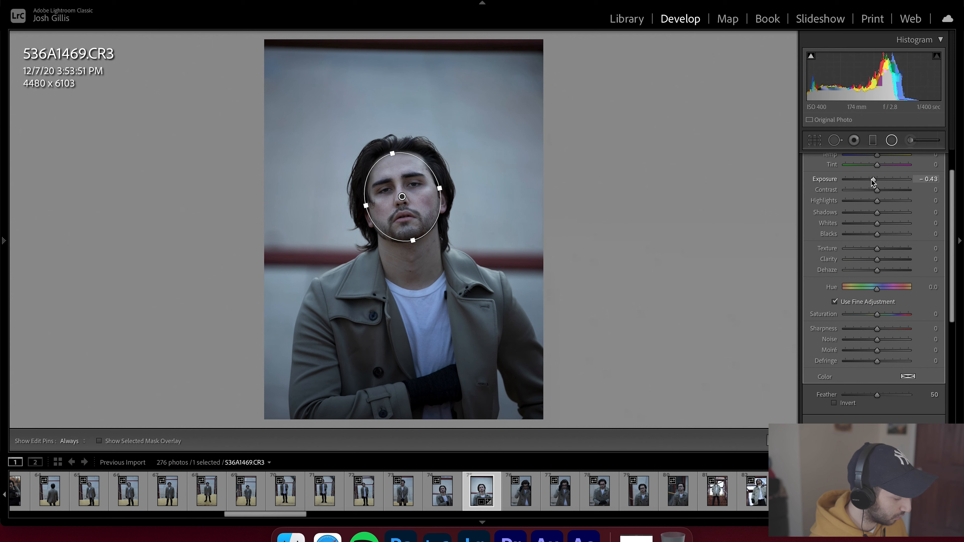
left_click(780, 441)
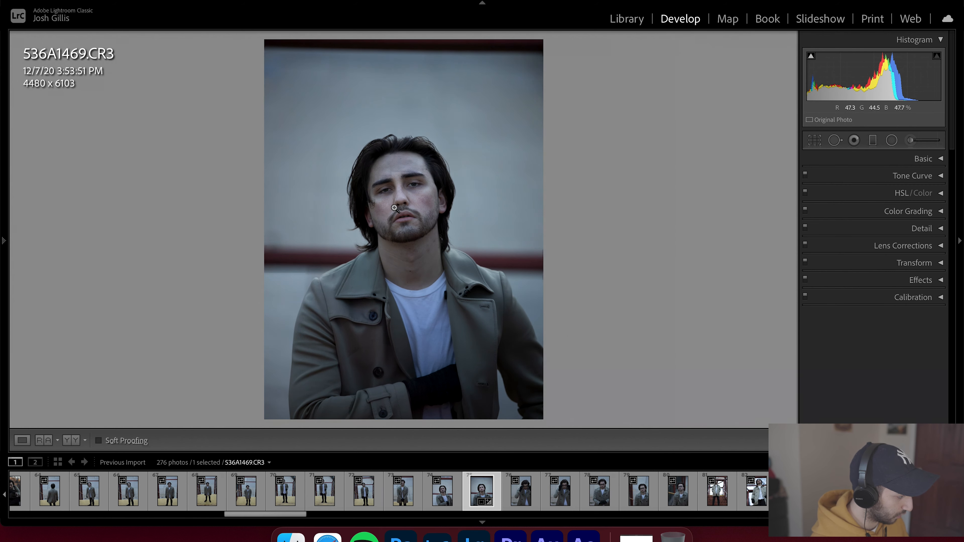
- Compare the edited portrait with its before view
key("backslash")
key("backslash")
key("backslash")
key("backslash")
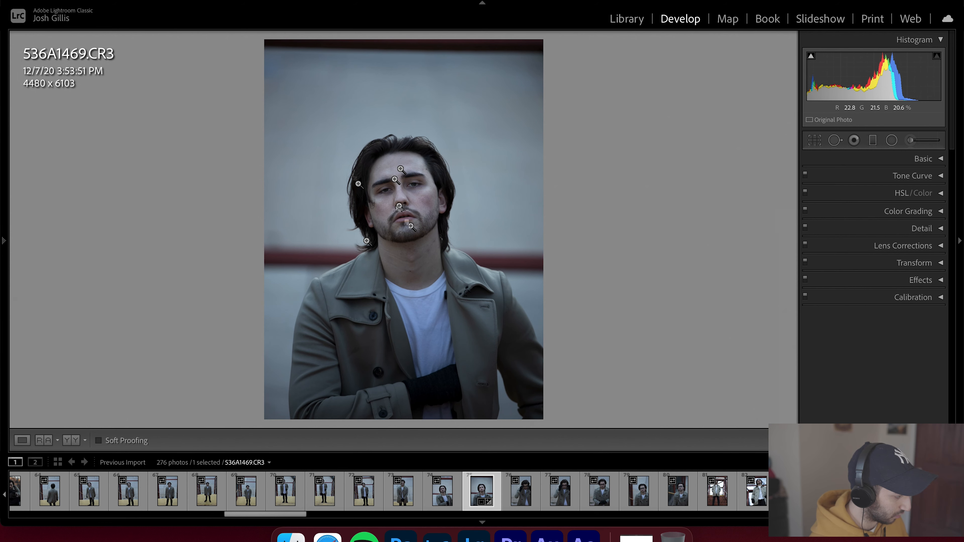
left_click(398, 200)
left_click(400, 187)
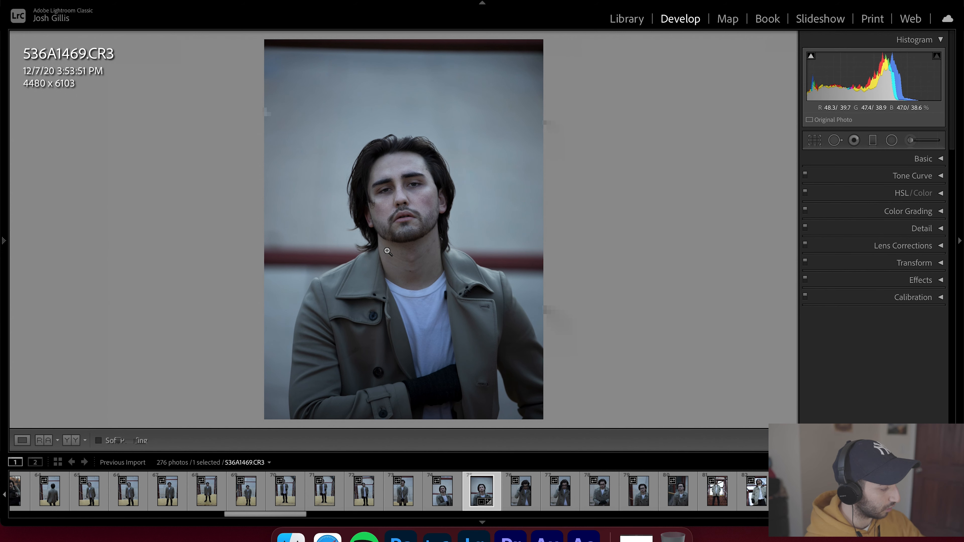
key("backslash")
key("backslash")
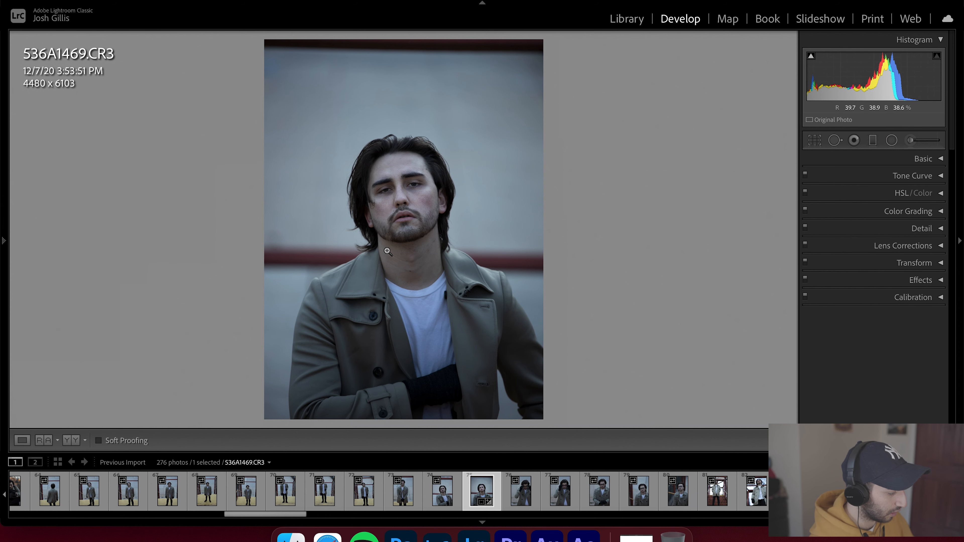
- In Basic, set exposure -0.10, contrast +4, highlights -7, shadows +20, whites +17, blacks -8, texture +5 and clarity +8
left_click(942, 163)
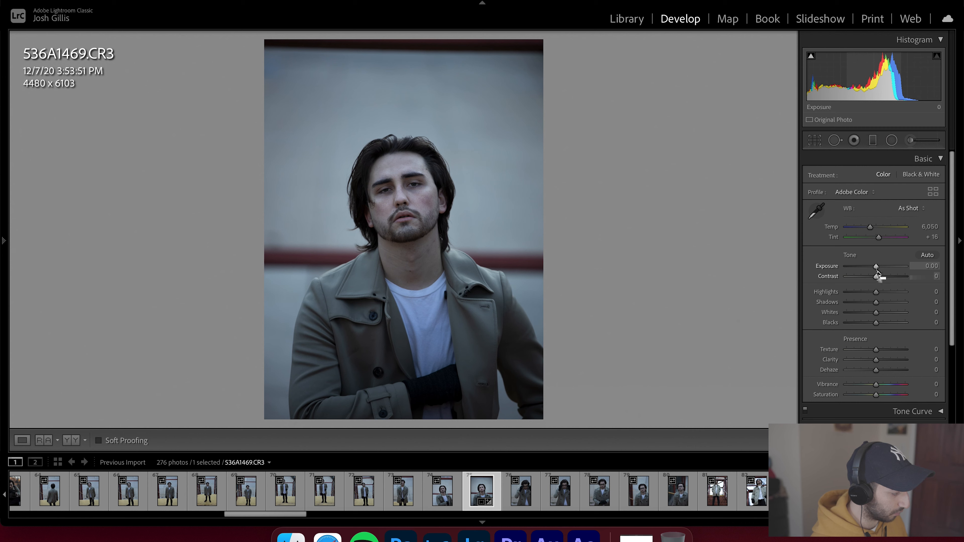
left_click_drag(876, 267, 878, 360)
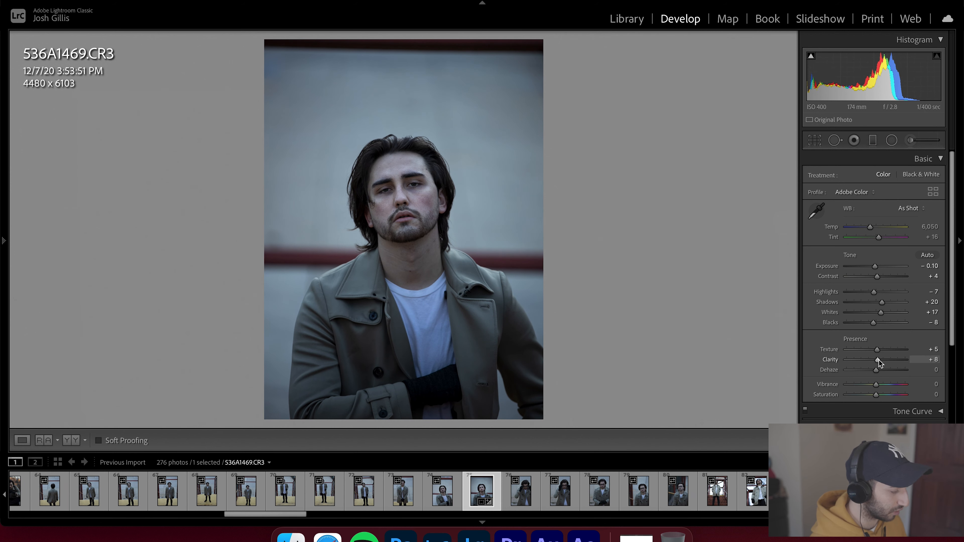
- Zoom in to inspect the skin detail on the forehead and compare before and after views
left_click(375, 152)
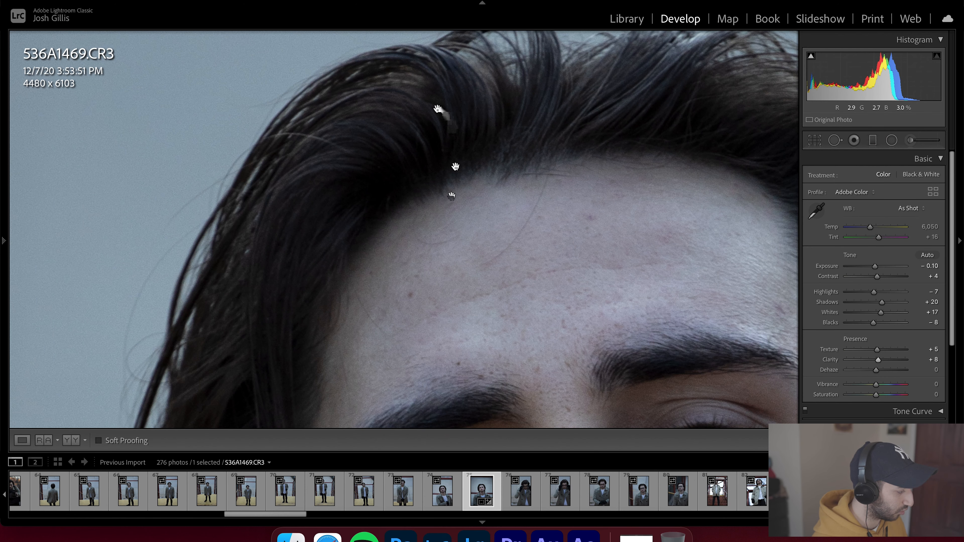
left_click(452, 166)
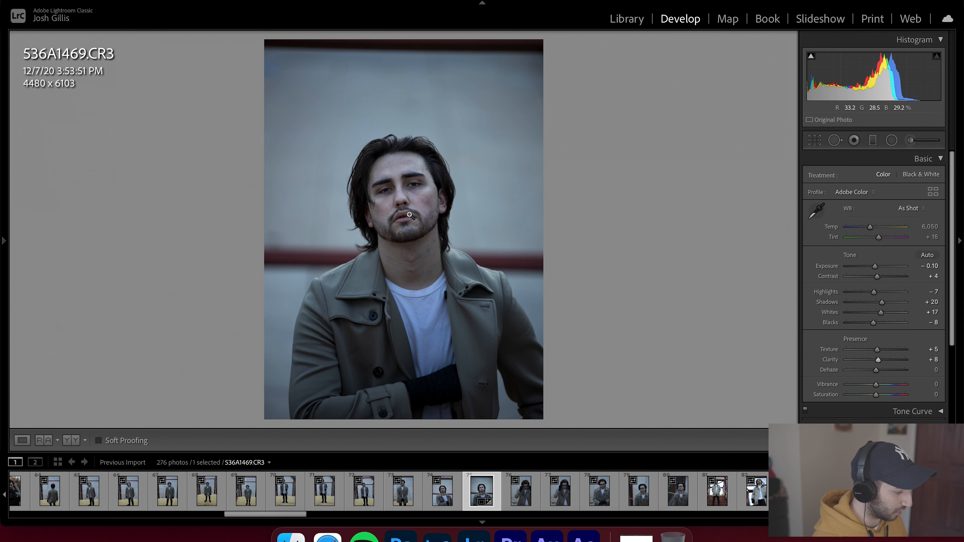
key("backslash")
key("backslash")
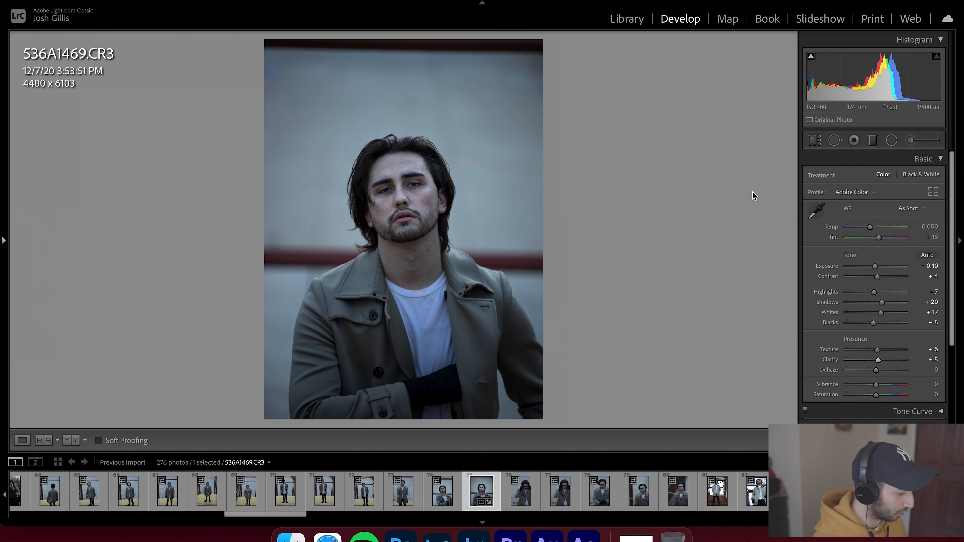
key("backslash")
key("backslash")
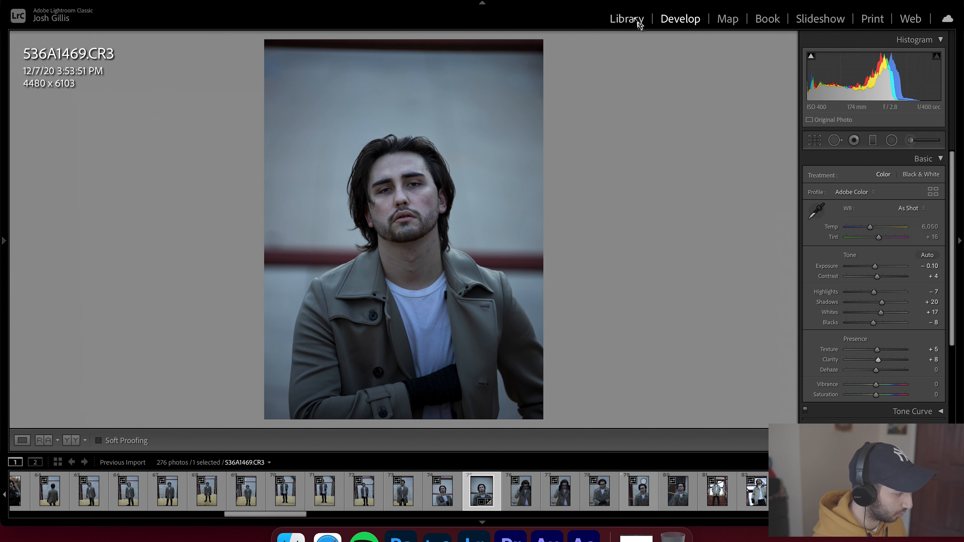
- Return to the Library grid showing All Photographs
left_click(626, 18)
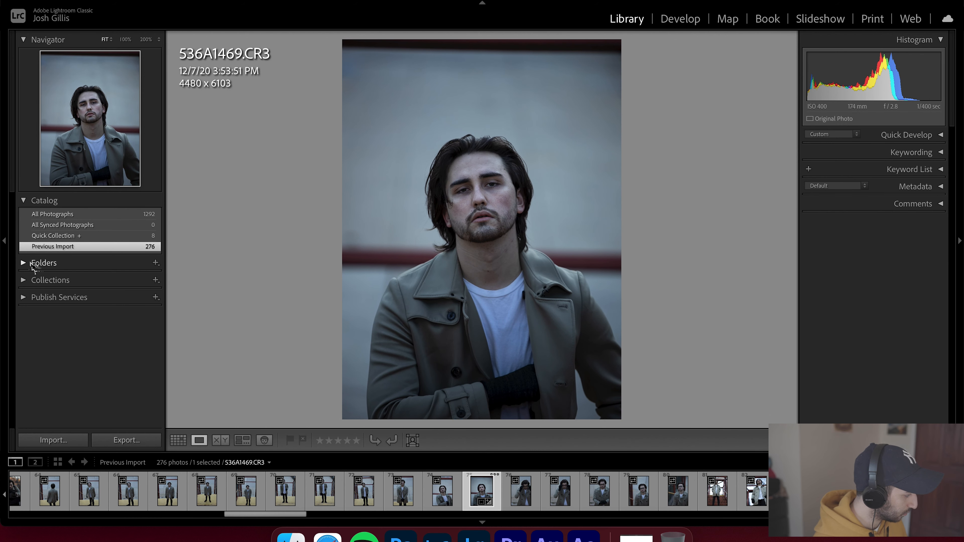
left_click(58, 215)
key("g")
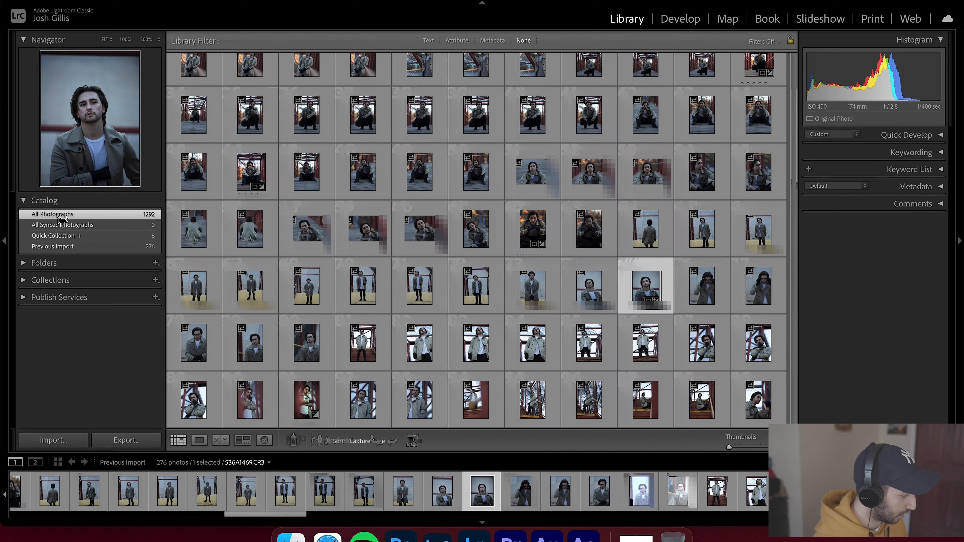
scroll(569, 220, "up", 10)
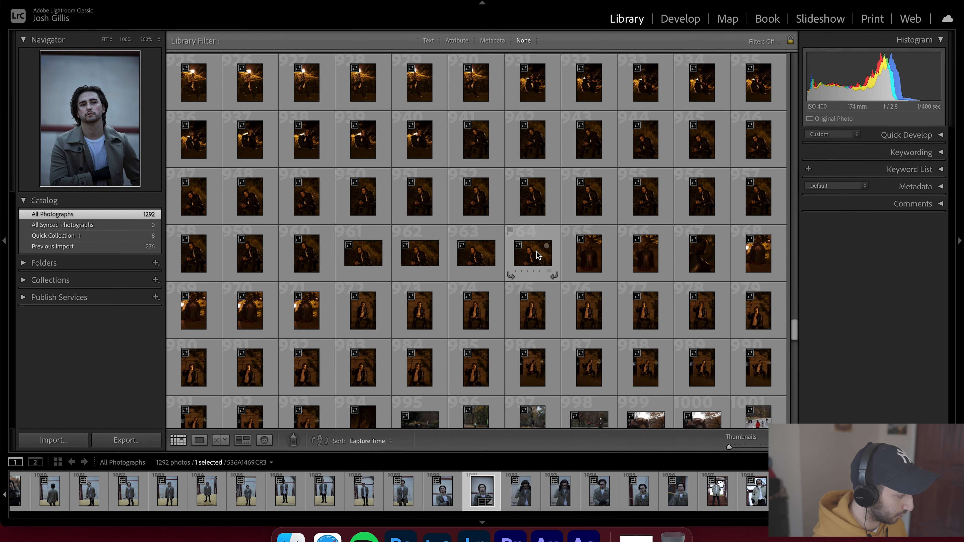
- Find the photo of the hand holding the round sticker in the grid and open it in Develop
scroll(537, 252, "up", 1)
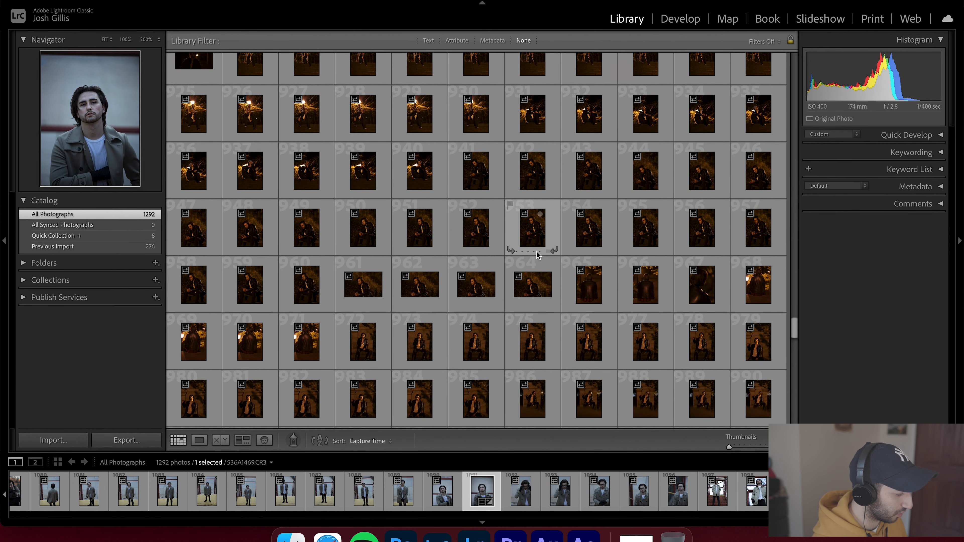
scroll(538, 255, "up", 13)
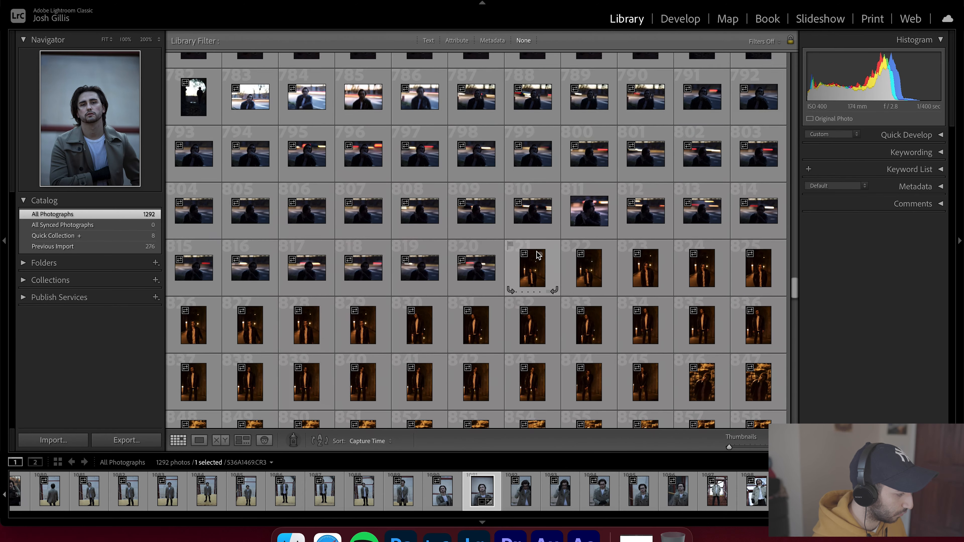
scroll(538, 255, "up", 10)
scroll(537, 253, "up", 2)
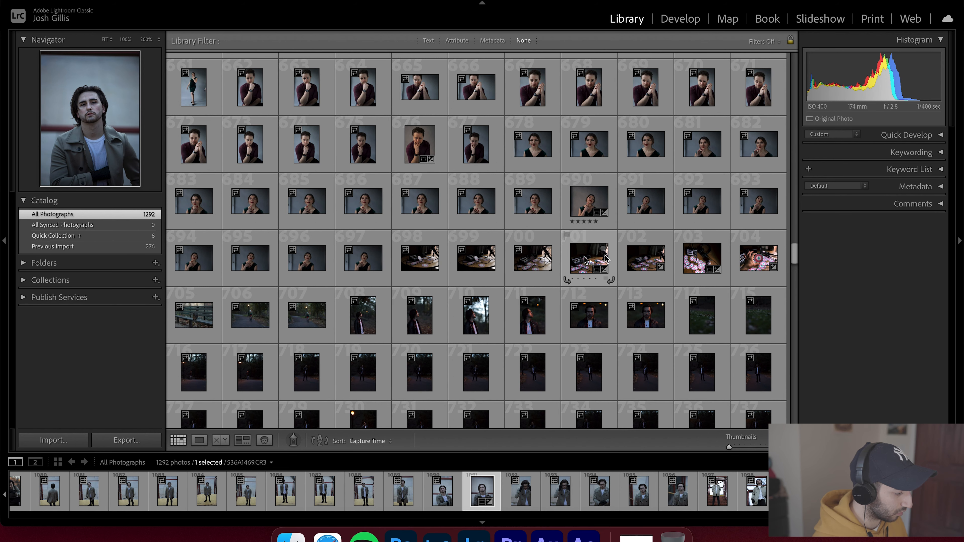
left_click(755, 258)
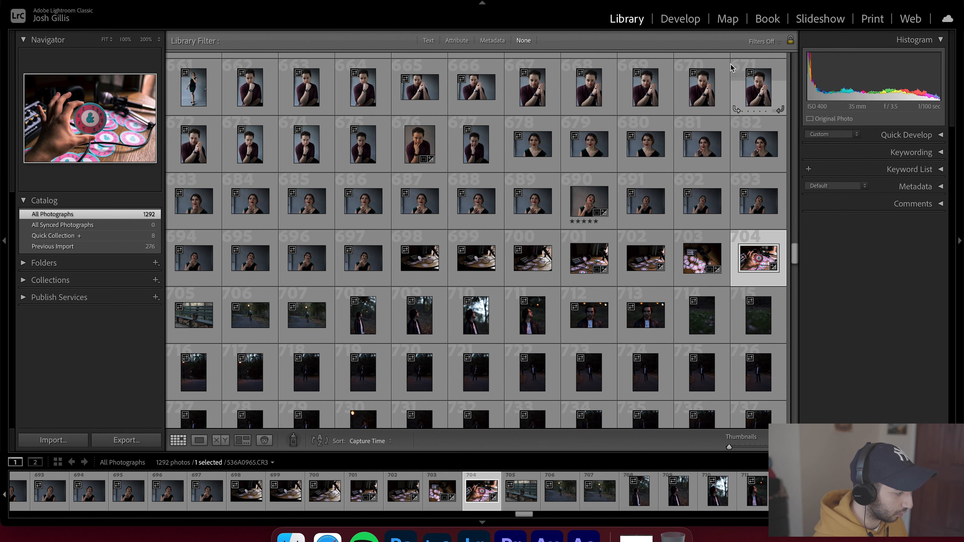
left_click(689, 23)
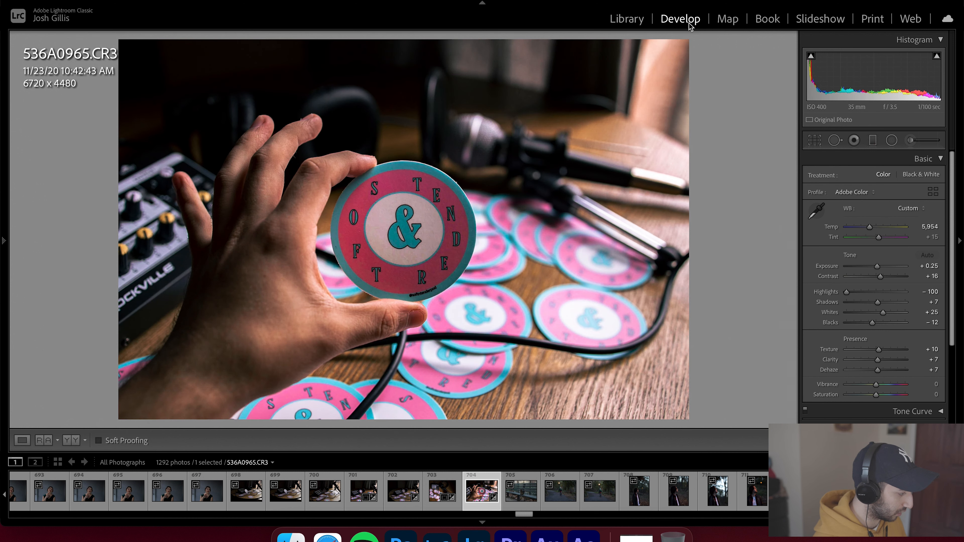
- Select the existing radial filter on the sticker and toggle it off and on to compare its effect
left_click(892, 141)
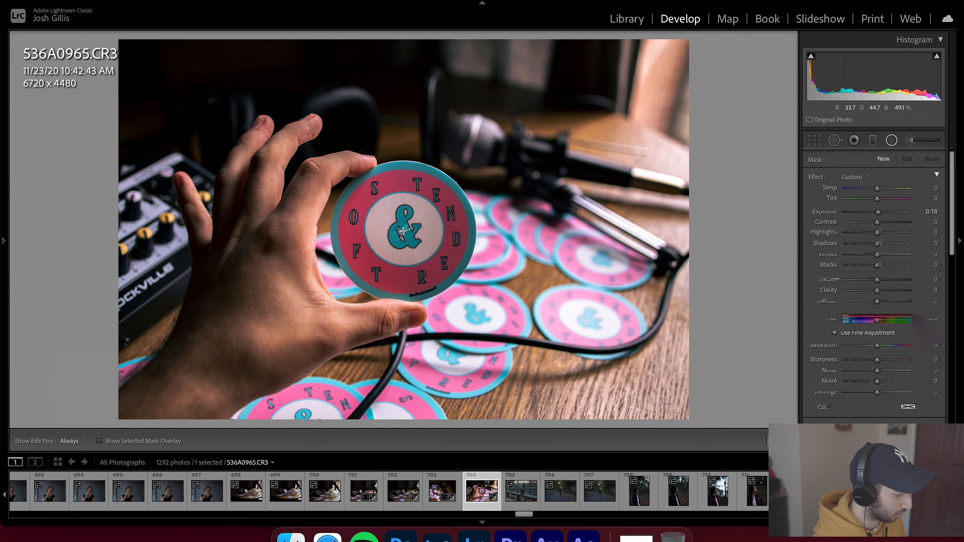
left_click(403, 232)
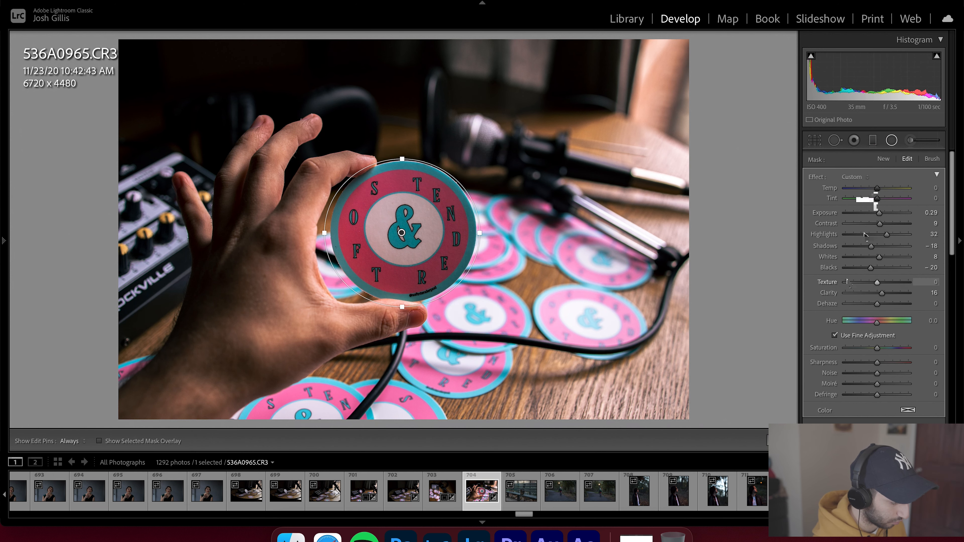
scroll(848, 283, "down", 10)
scroll(849, 283, "up", 5)
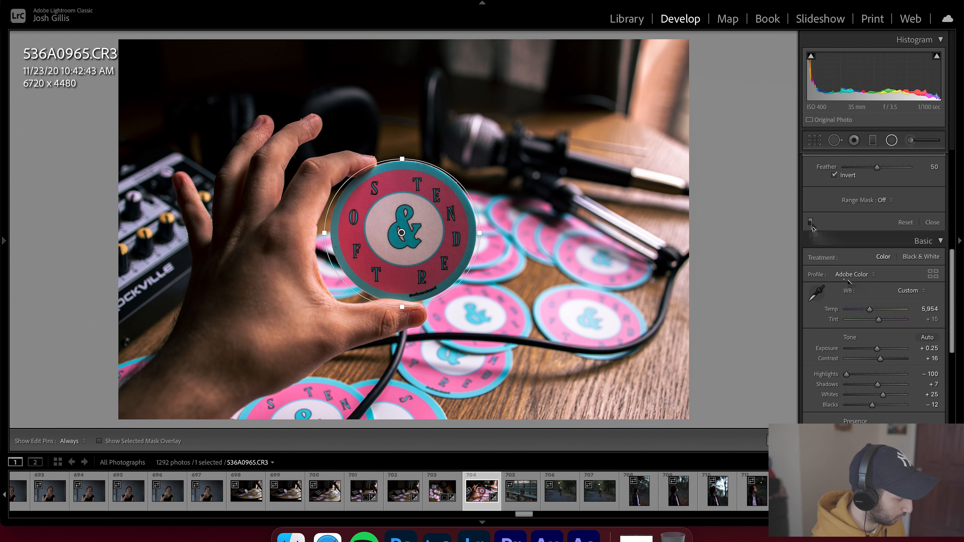
left_click(810, 222)
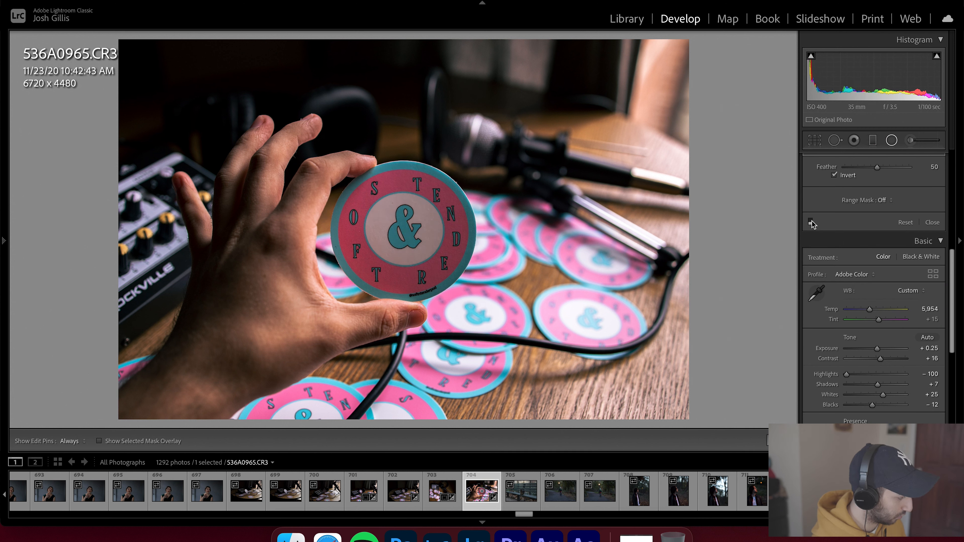
left_click(810, 223)
left_click(810, 222)
left_click(811, 222)
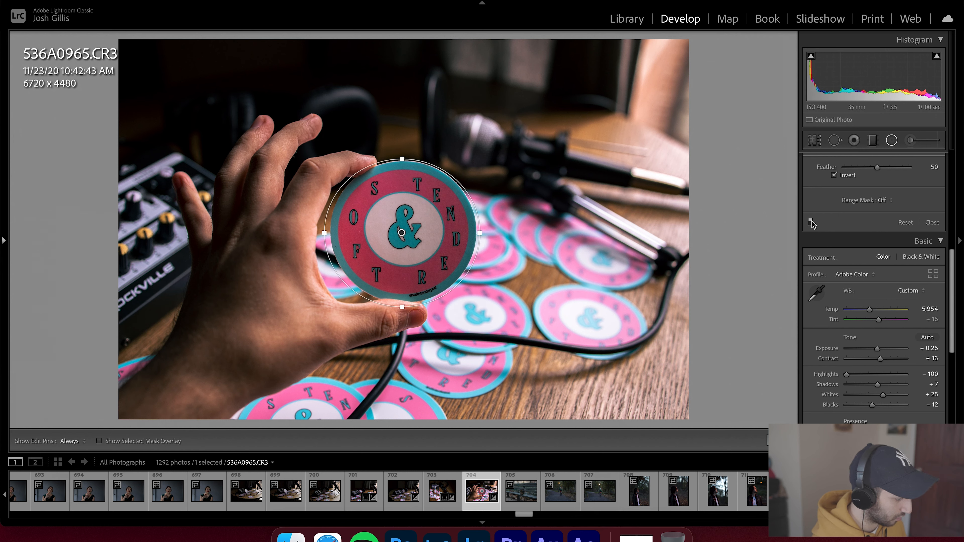
scroll(843, 235, "up", 8)
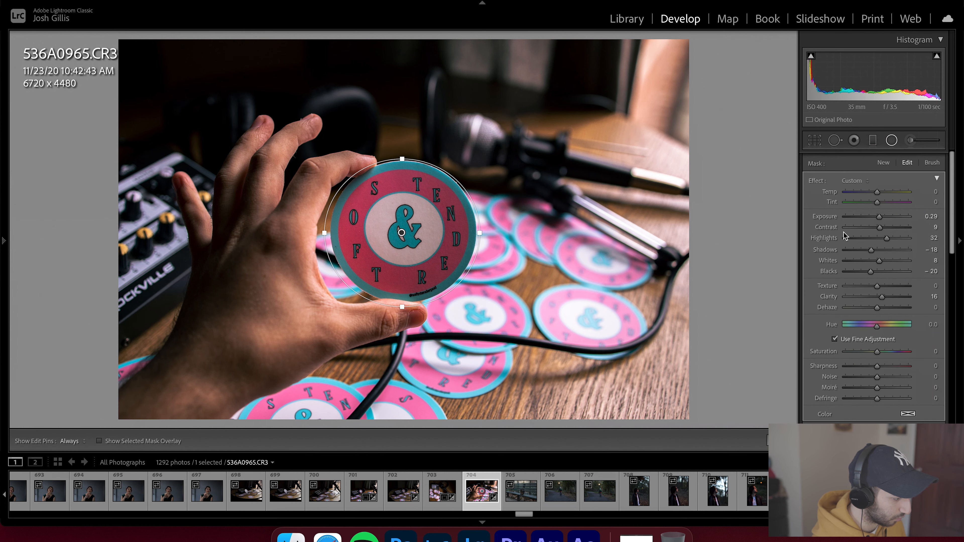